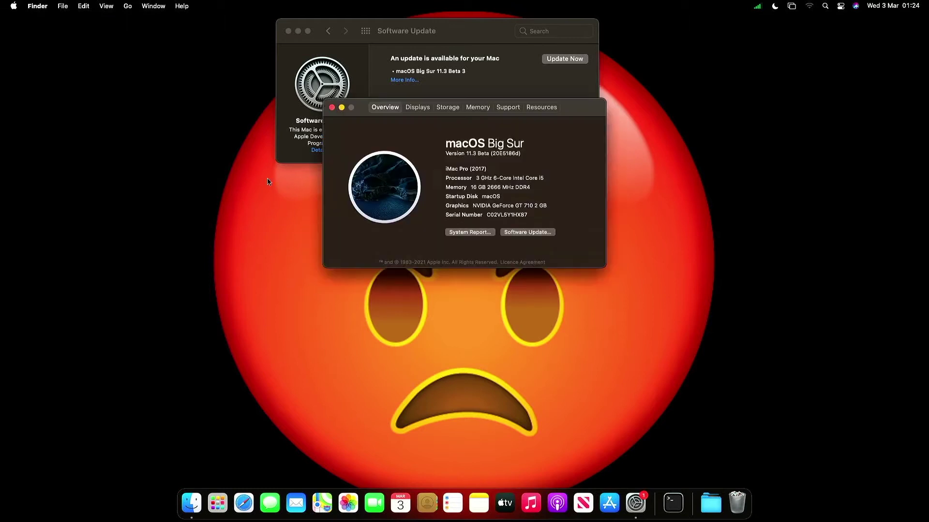
Uncover the Software Update window, view the available update's details and start installing macOS Big Sur 11.3 Beta 3.
left_click_drag(365, 101, 322, 183)
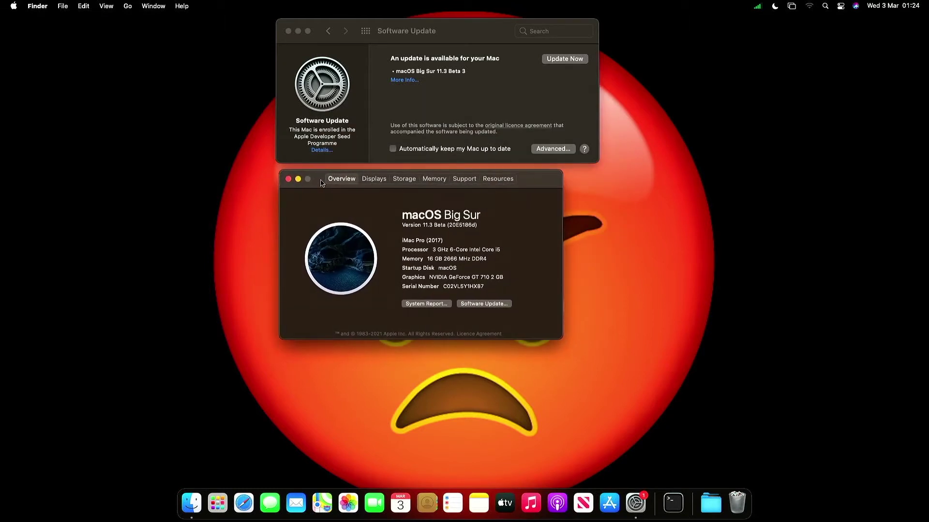
left_click(564, 62)
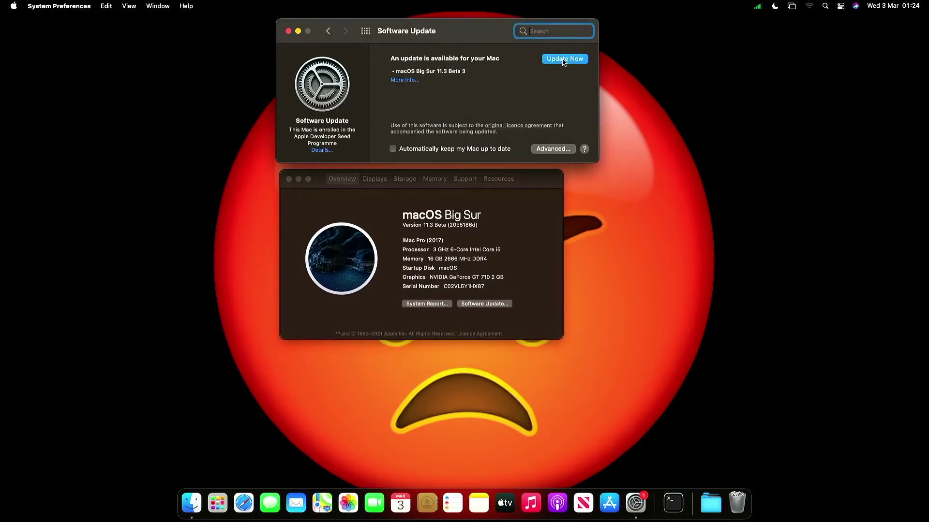
left_click(404, 81)
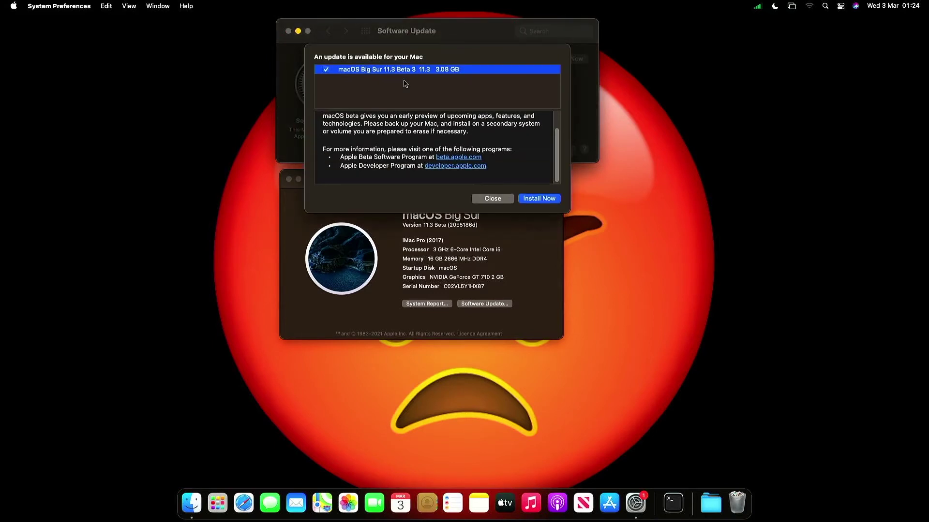
left_click(544, 201)
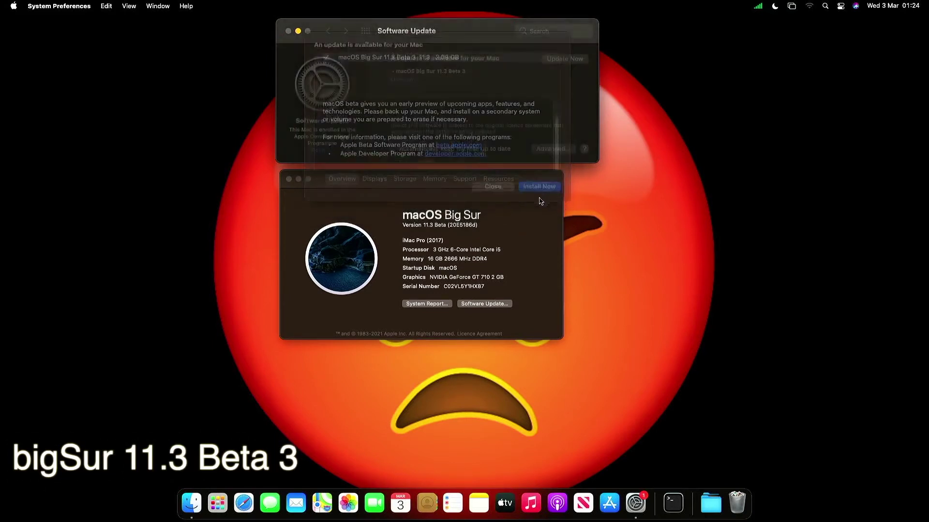
left_click(554, 261)
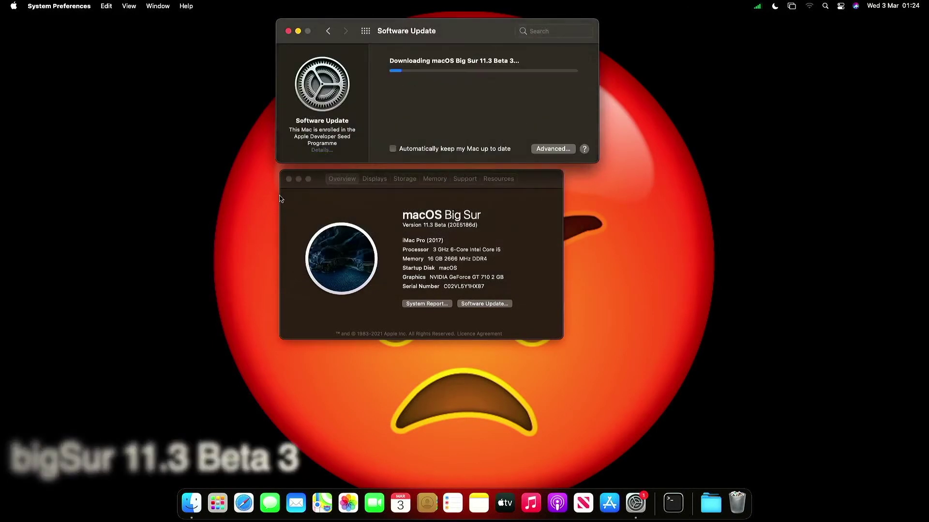
Reposition the Mac overview window slightly and restart the computer to install the downloaded macOS update.
left_click(297, 192)
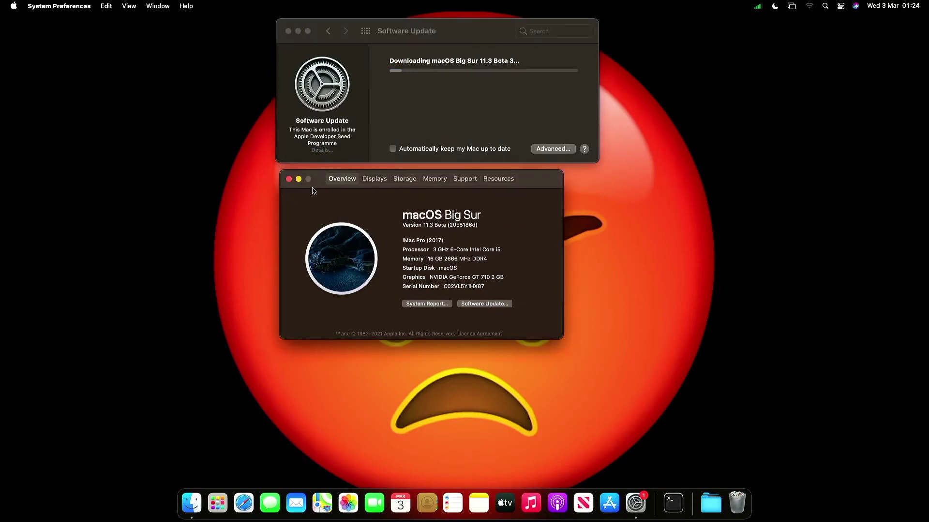
left_click_drag(314, 189, 319, 182)
left_click(398, 121)
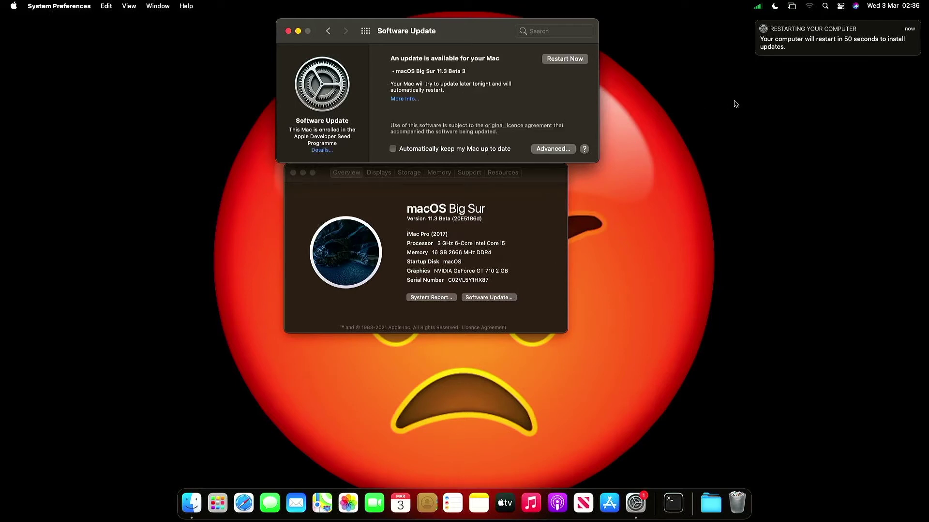
left_click(564, 59)
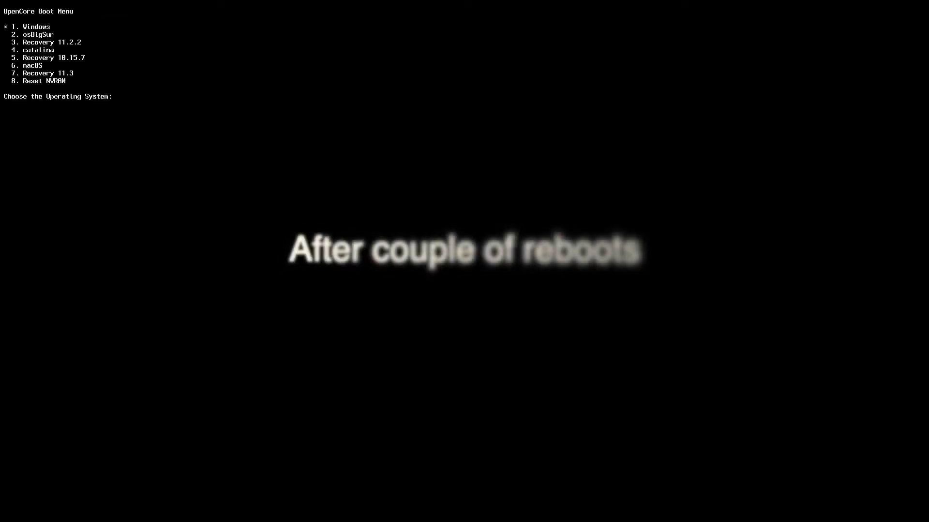
Boot the macOS entry, number 6, from the OpenCore boot menu.
key("Down")
key("Down")
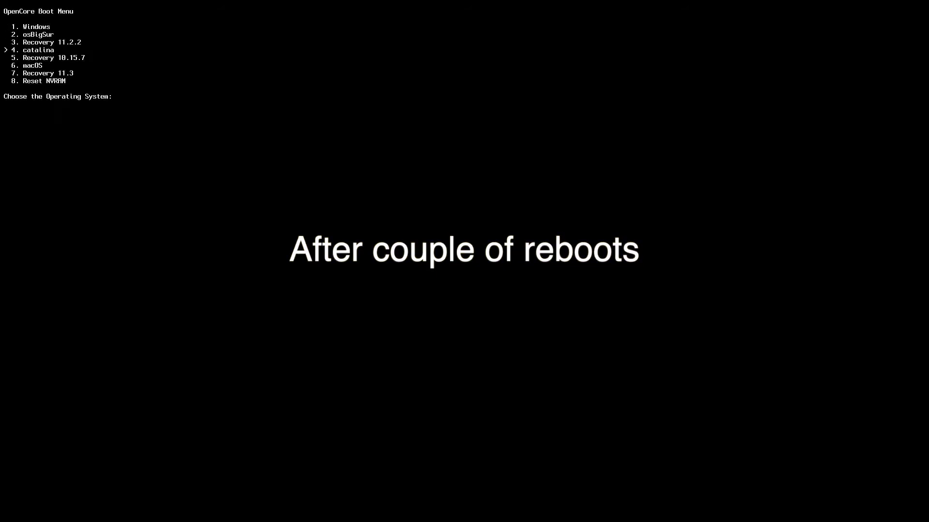
key("Down")
key("Down")
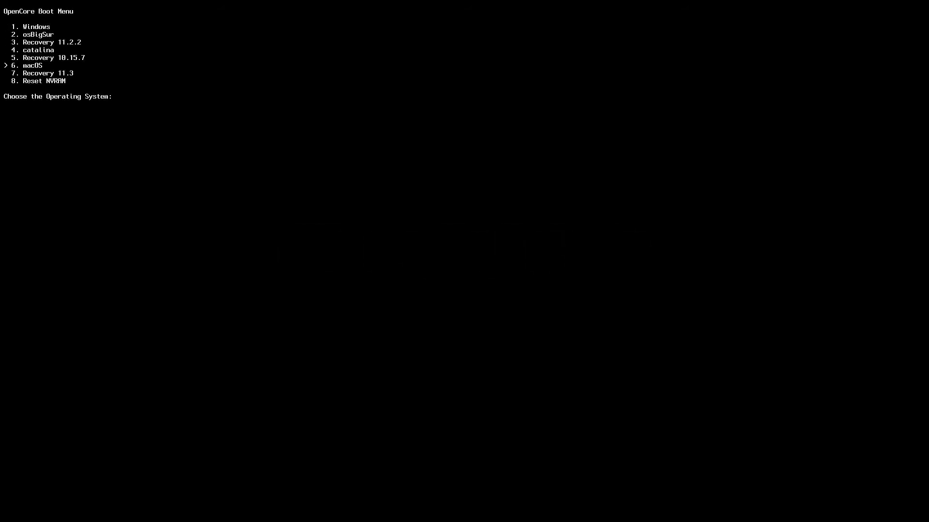
key("Return")
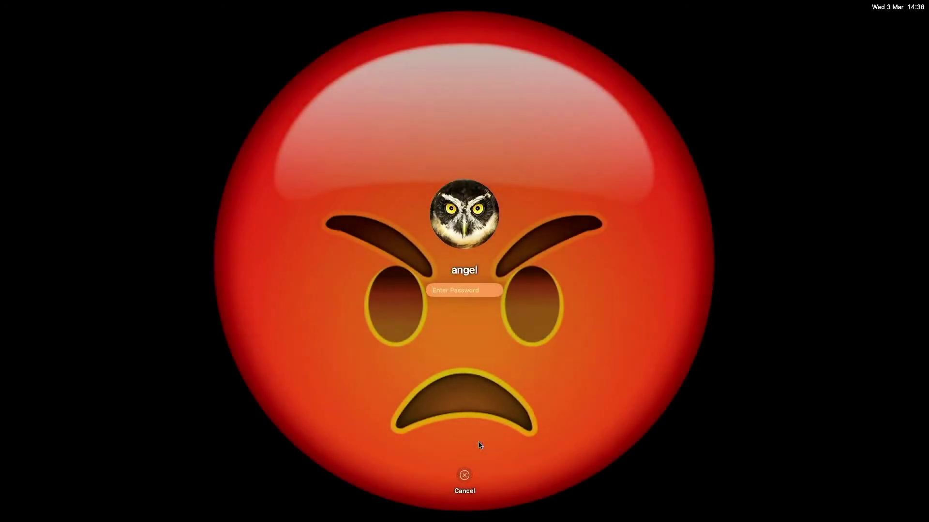
Log in with the account password and close the Notes welcome window.
type("****")
key("Return")
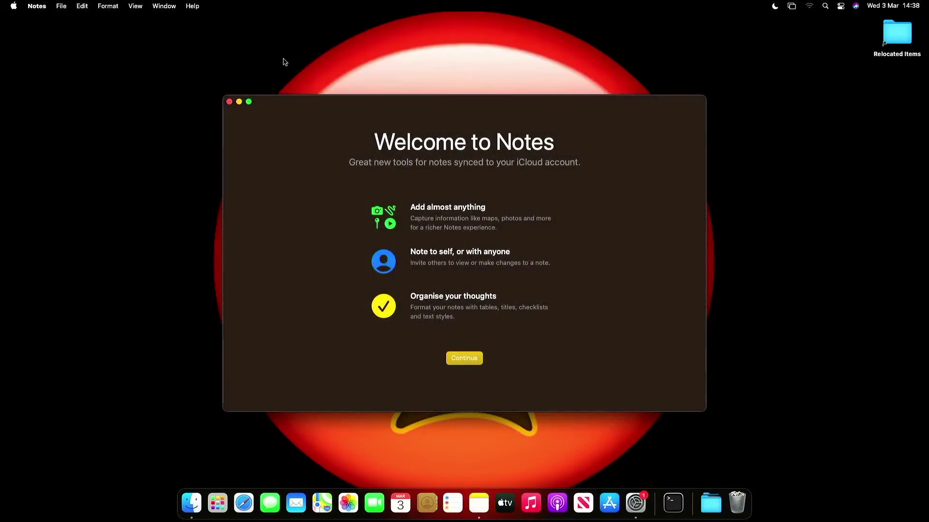
left_click(288, 25)
left_click(230, 102)
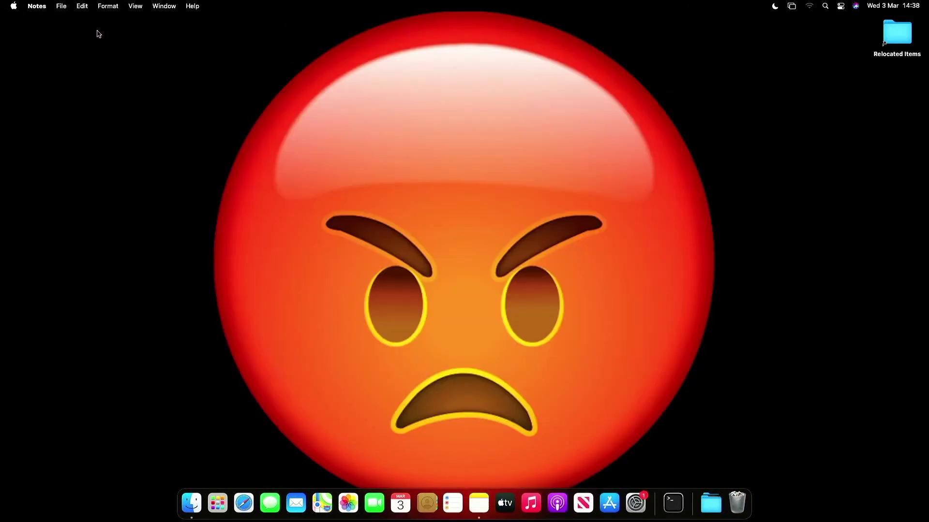
Check the installed macOS version and build in the Mac's system overview, and close the overview.
left_click(14, 6)
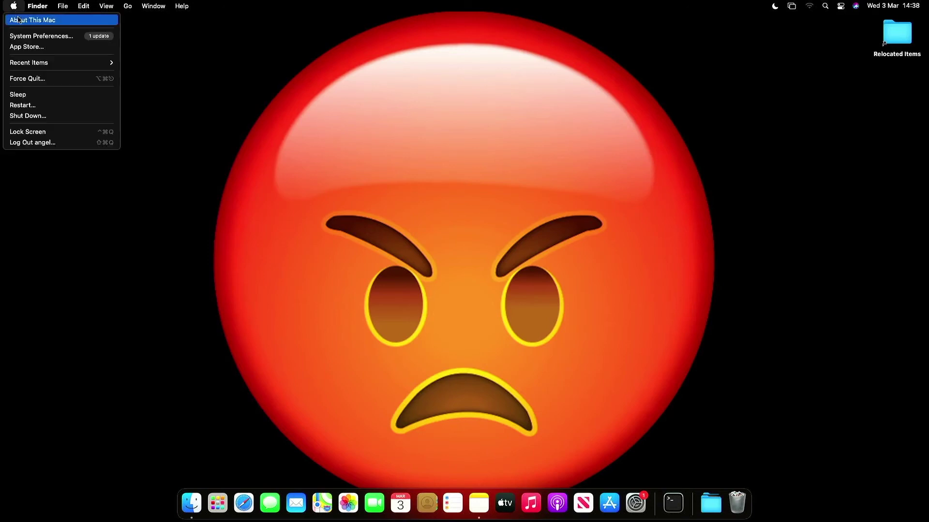
left_click(245, 120)
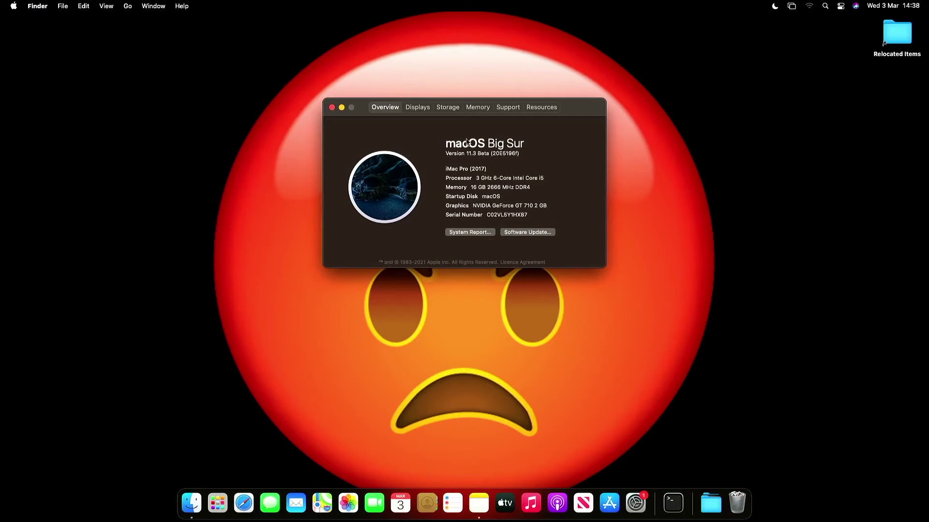
left_click(332, 107)
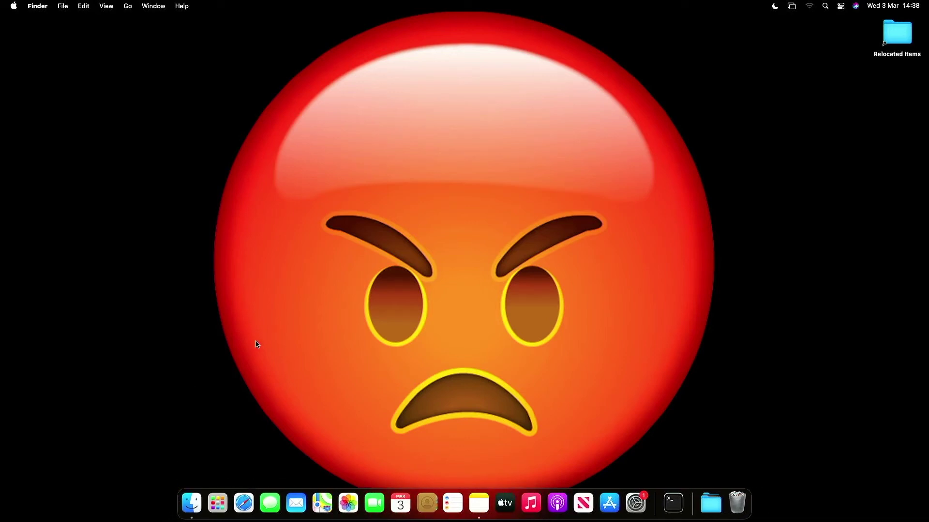
key("super+n")
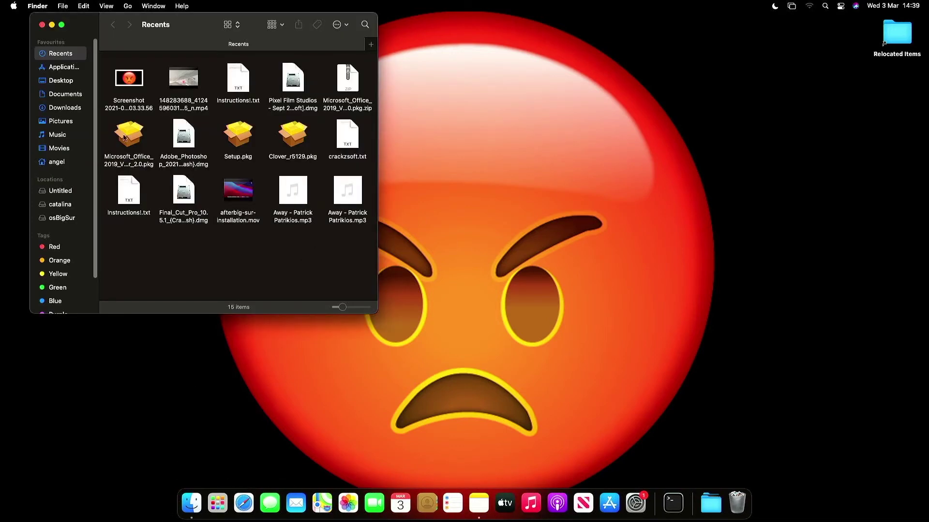
double_click(239, 139)
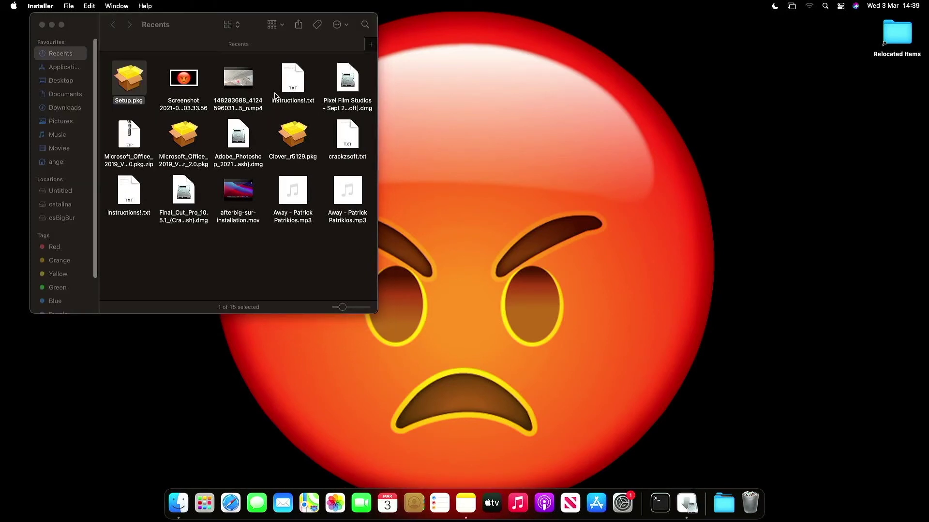
left_click(42, 24)
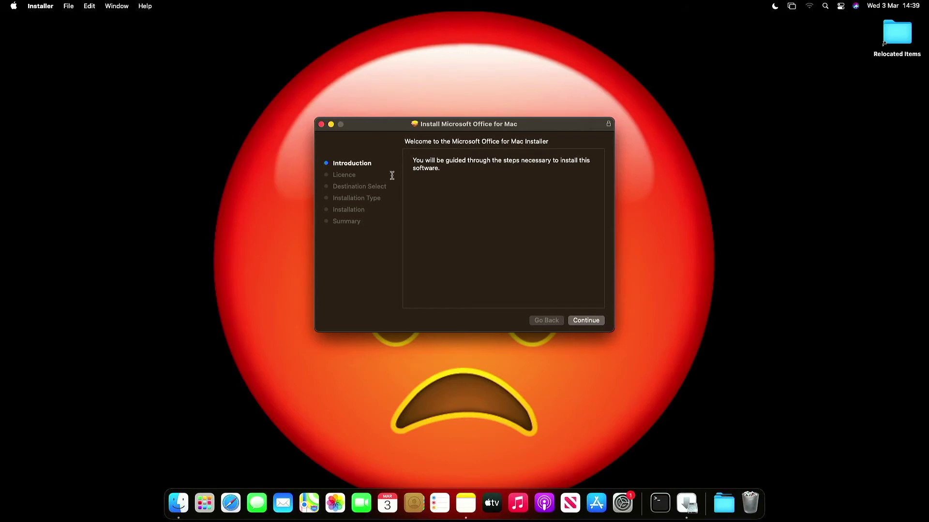
left_click(322, 124)
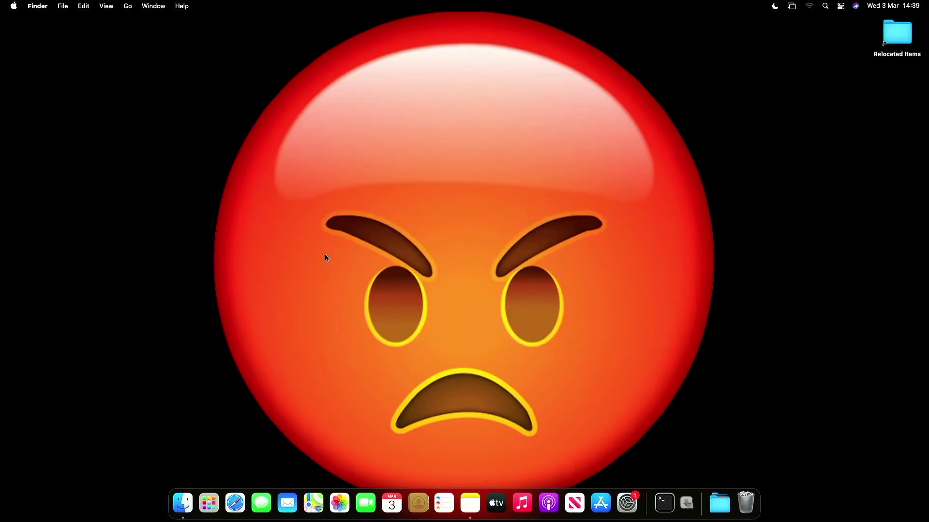
Open Install.pkg from the TP-Link_Installer_Mac 10.15_Beta folder in Downloads and close the file window.
left_click(192, 501)
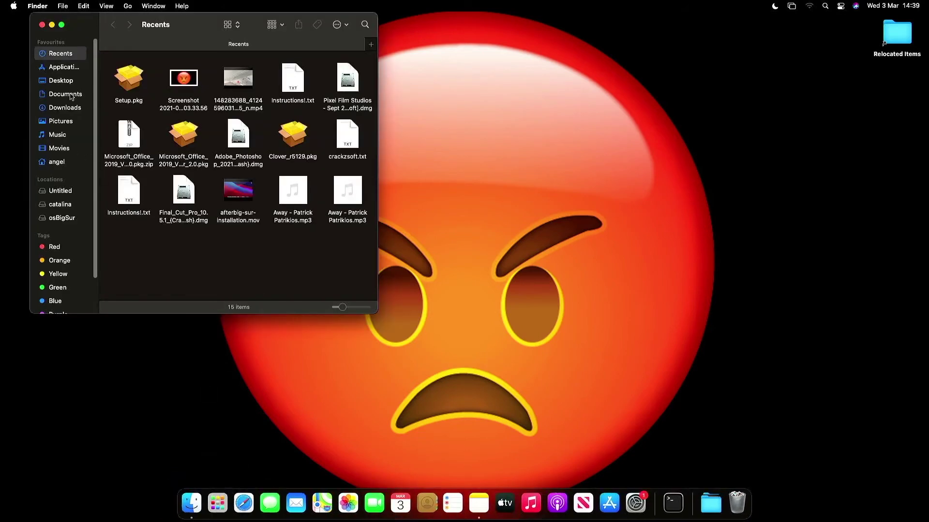
left_click(71, 109)
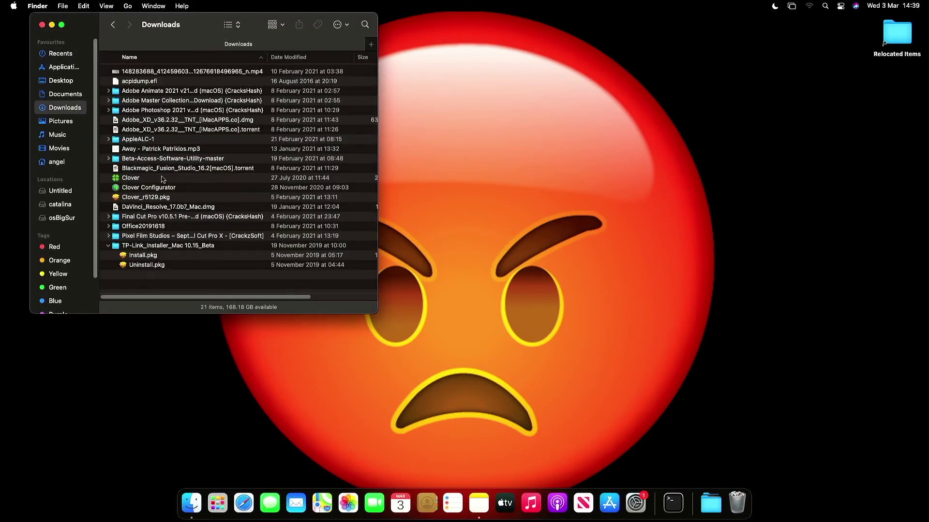
left_click(147, 259)
double_click(147, 256)
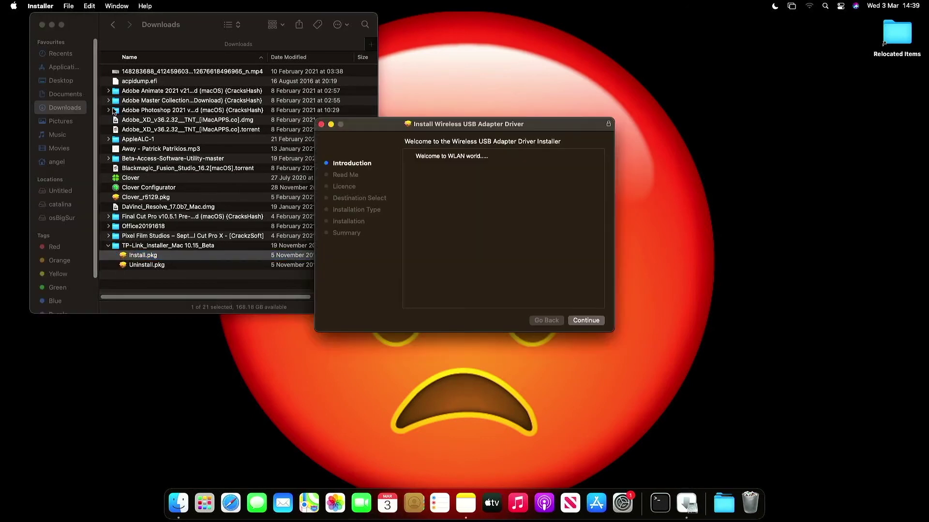
left_click(42, 25)
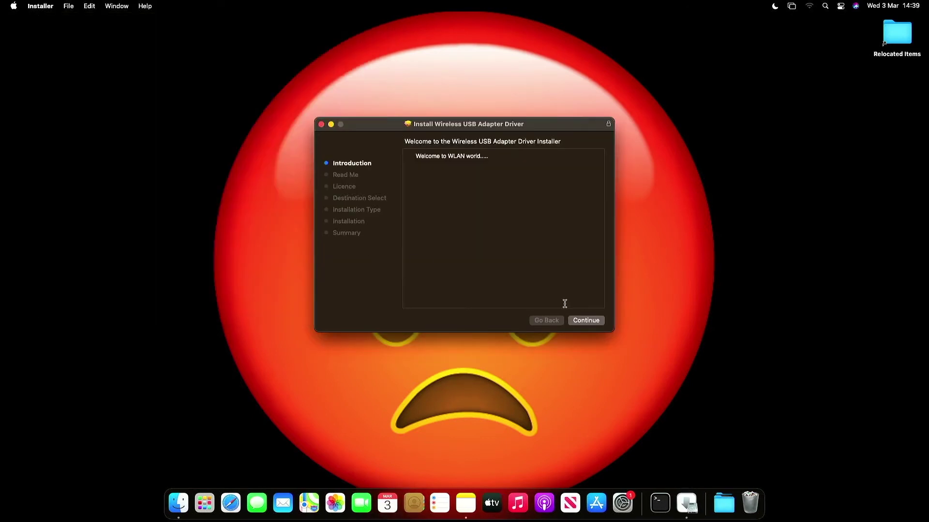
Try to install the Wireless USB Adapter Driver, agreeing to the licence and authorising with the account password, and keep the installer package.
left_click(599, 322)
left_click(599, 322)
left_click(599, 323)
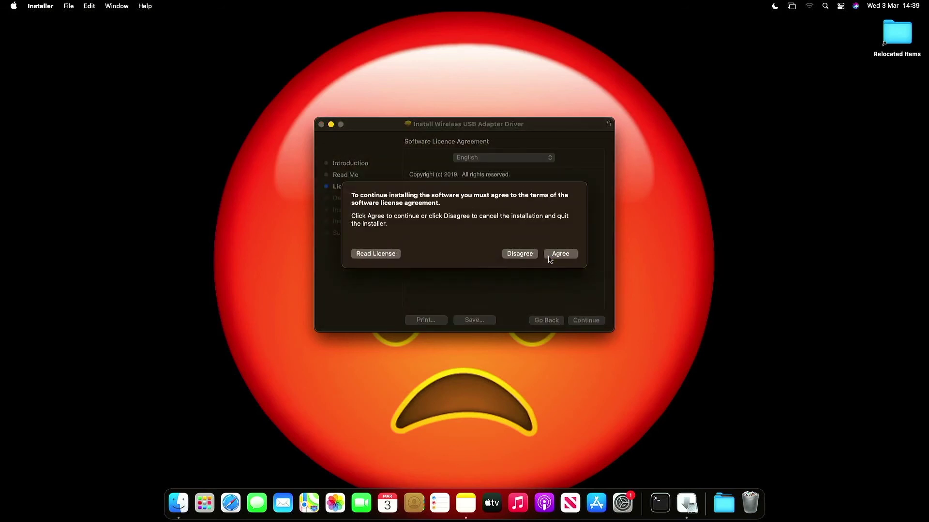
left_click(551, 255)
left_click(587, 320)
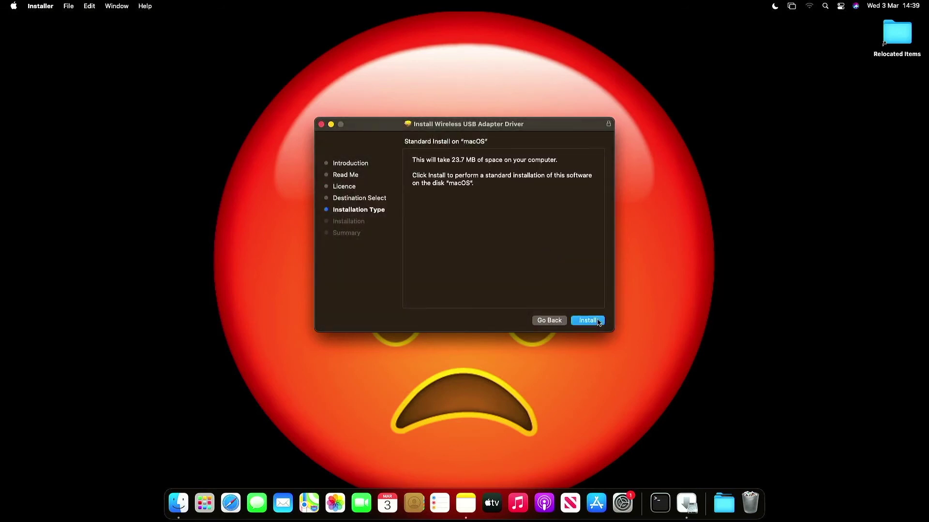
type("••••")
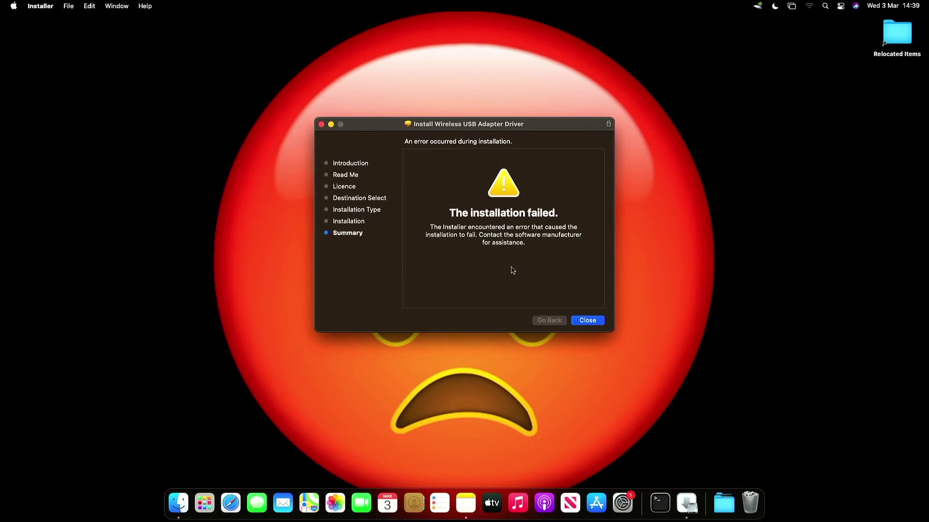
left_click(588, 321)
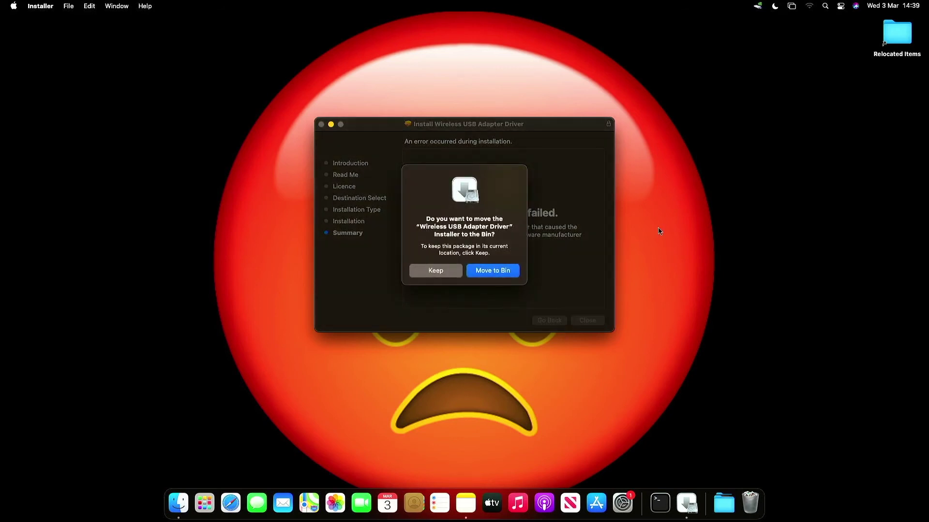
left_click(435, 271)
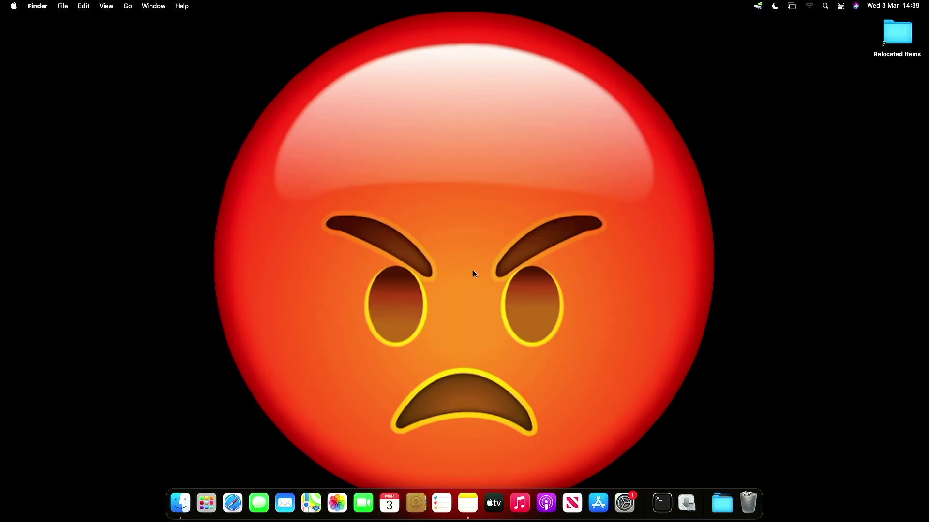
Join the HUAWEI-B311-C250 network through the USB Wi-Fi adapter, entering the network password.
left_click(758, 6)
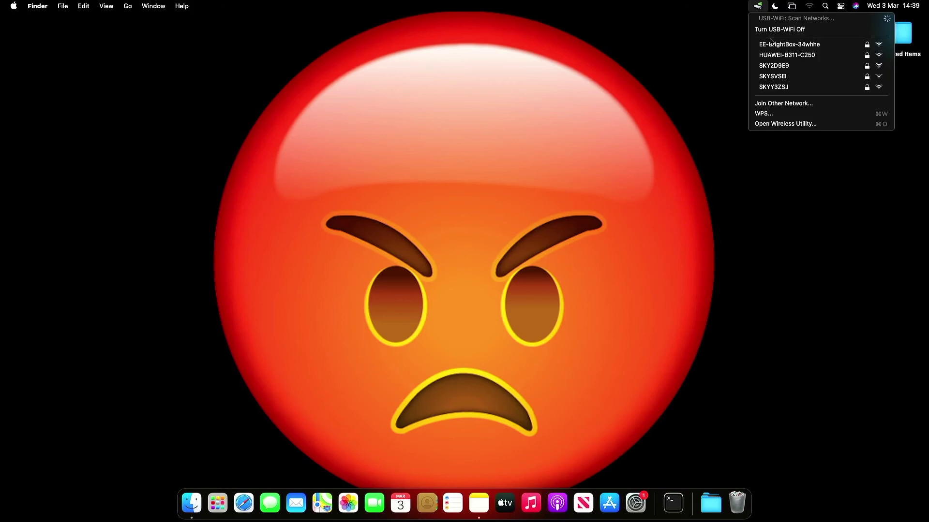
left_click(773, 55)
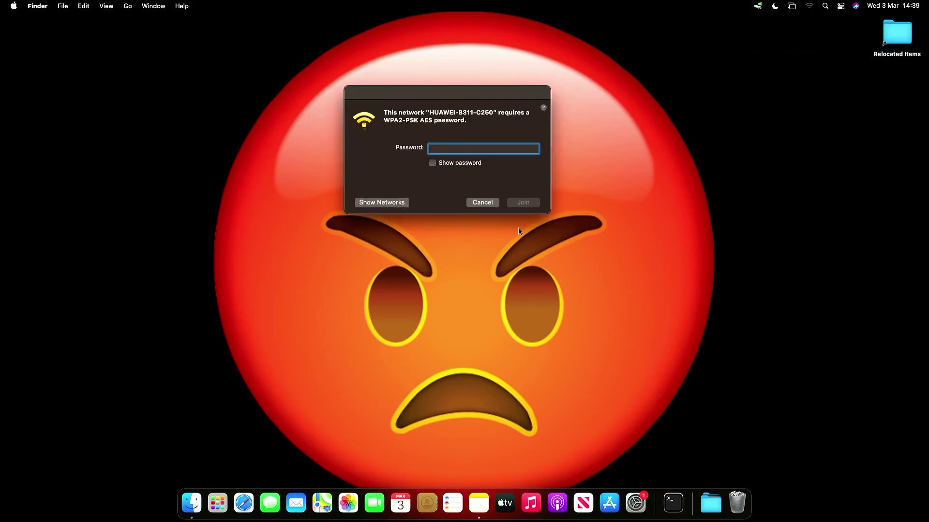
type("••••••••")
left_click(524, 203)
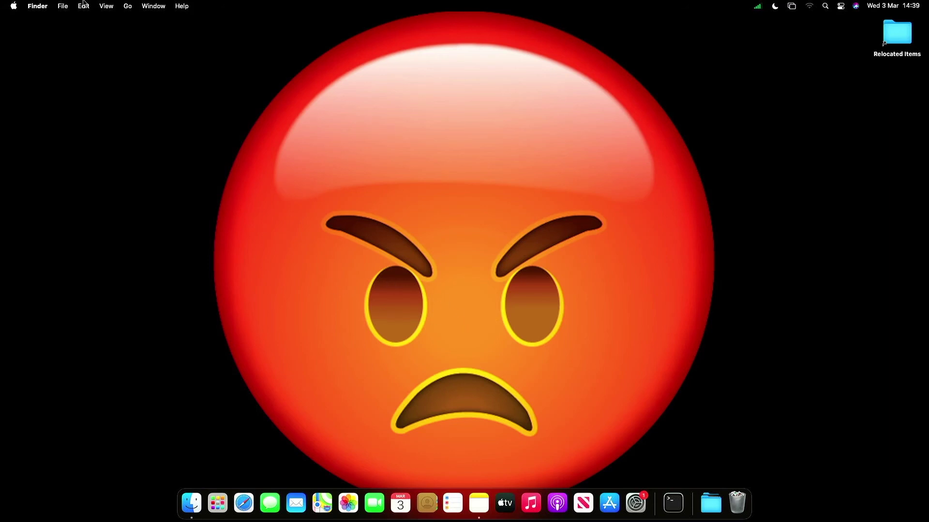
Open the Mac's system overview, move it lower on the desktop and check for further macOS software updates.
left_click(15, 8)
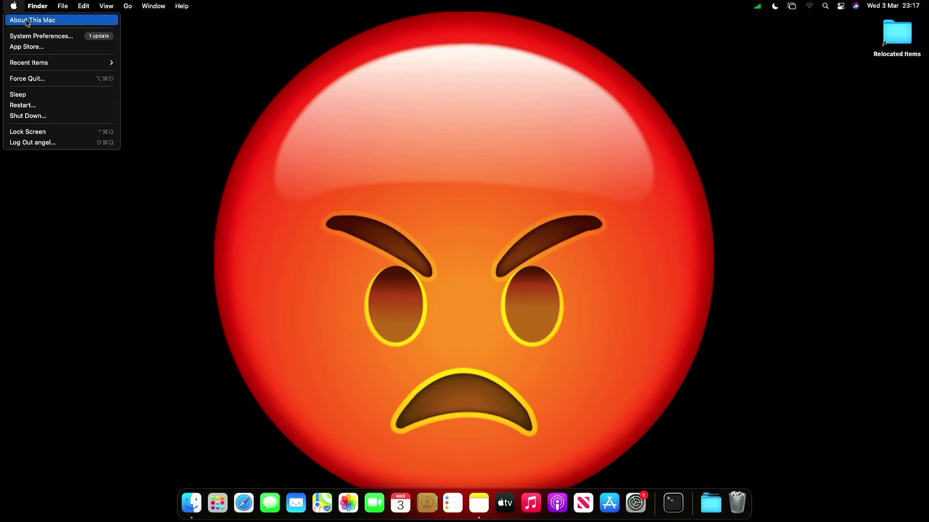
left_click(26, 23)
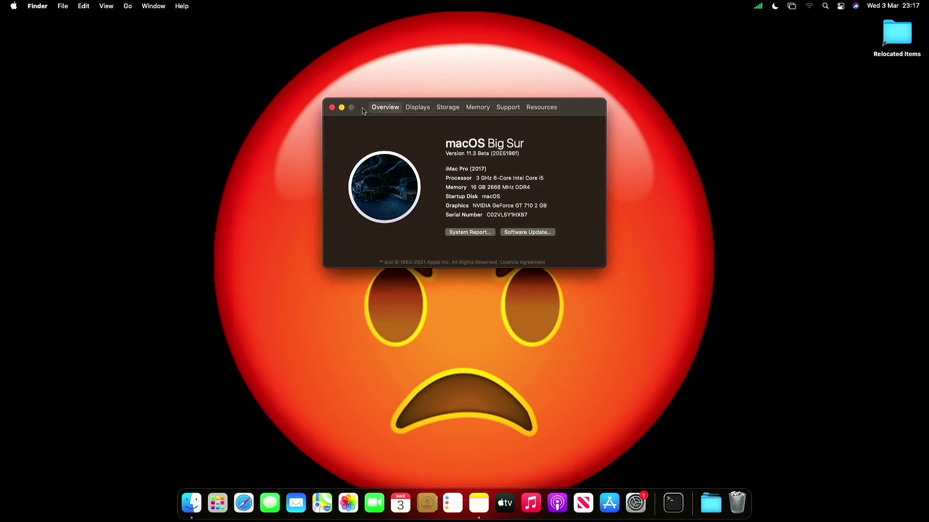
left_click_drag(363, 111, 365, 145)
left_click(551, 267)
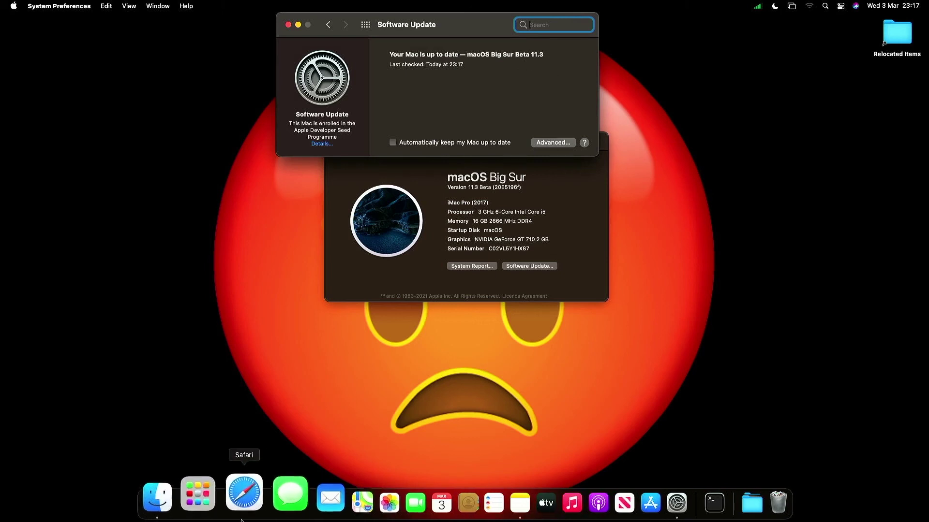
Look through the installed applications in Launchpad, including the contents of the Other folder, and return to the desktop.
left_click(219, 498)
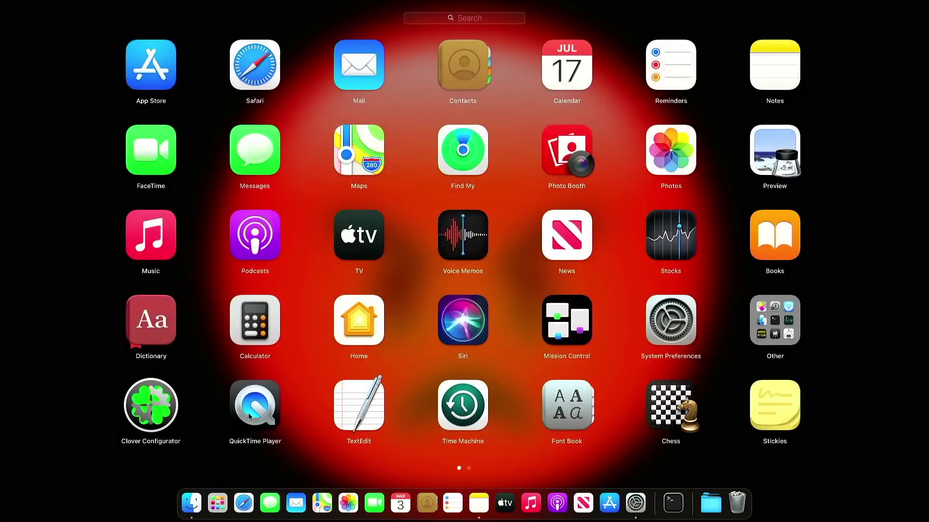
scroll(250, 416, "right", 3)
scroll(250, 416, "left", 3)
left_click(793, 331)
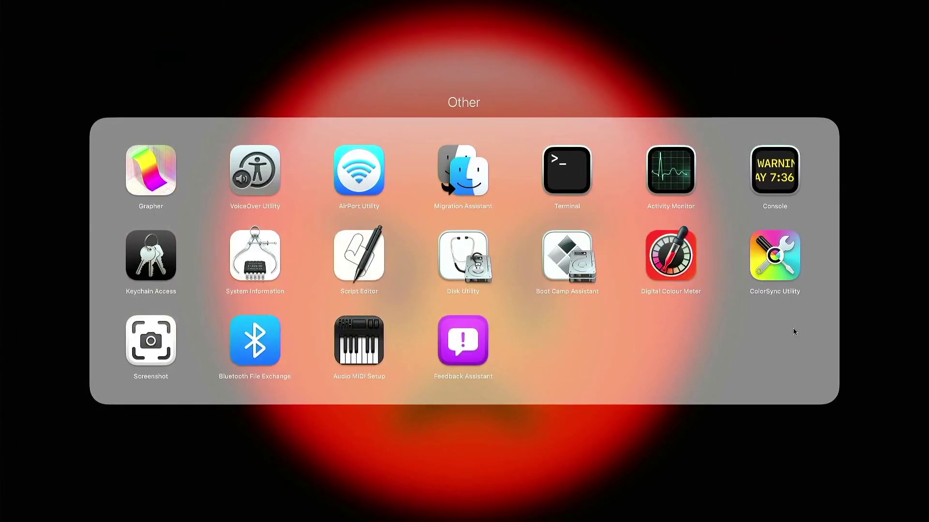
left_click(550, 454)
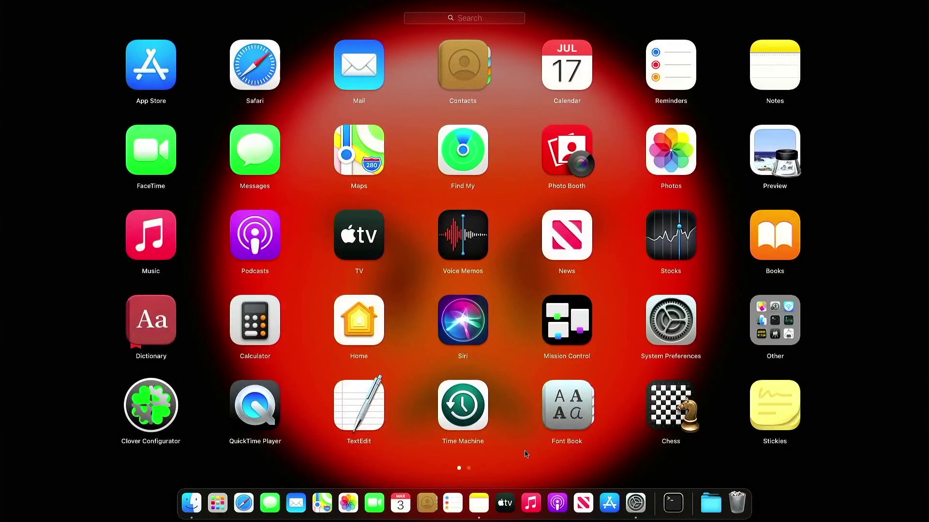
left_click(531, 454)
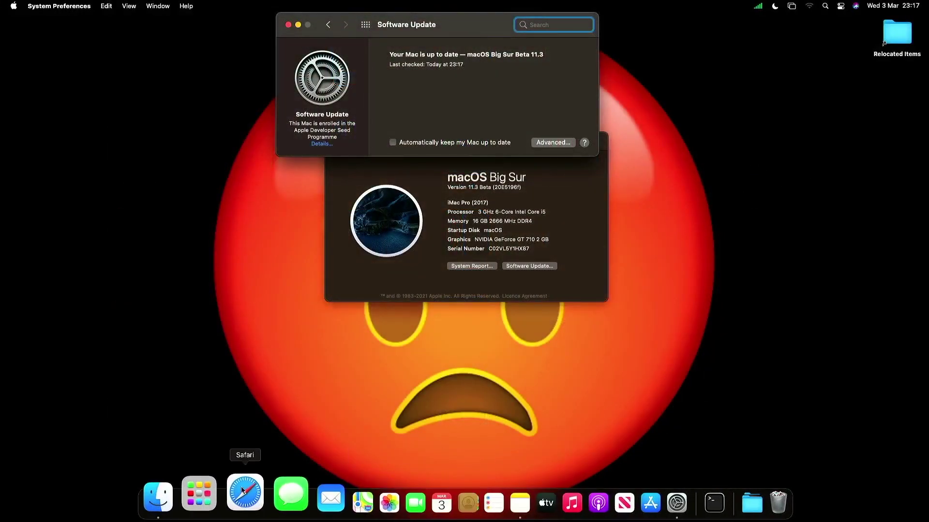
Switch to Safari, load the Apple website from the favourites and look through its home page down to the footer.
left_click(254, 494)
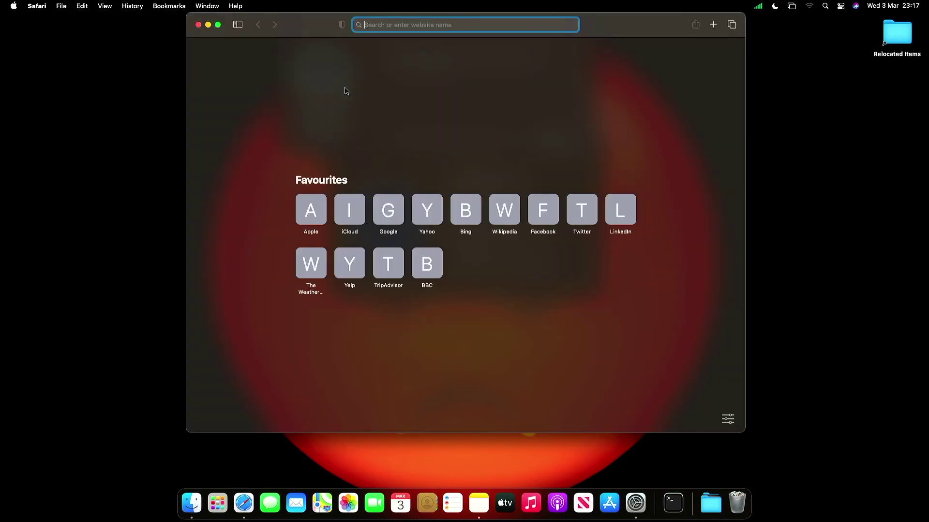
left_click(324, 222)
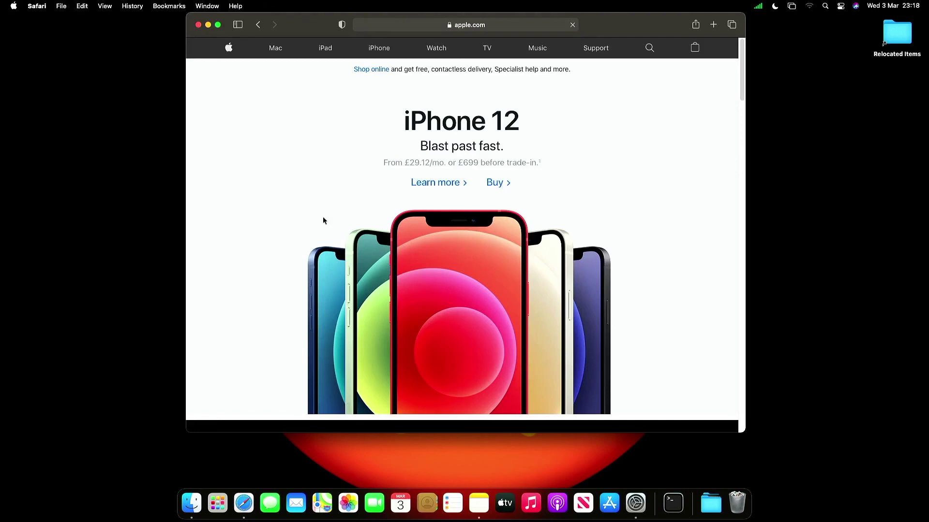
scroll(320, 215, "down", 20)
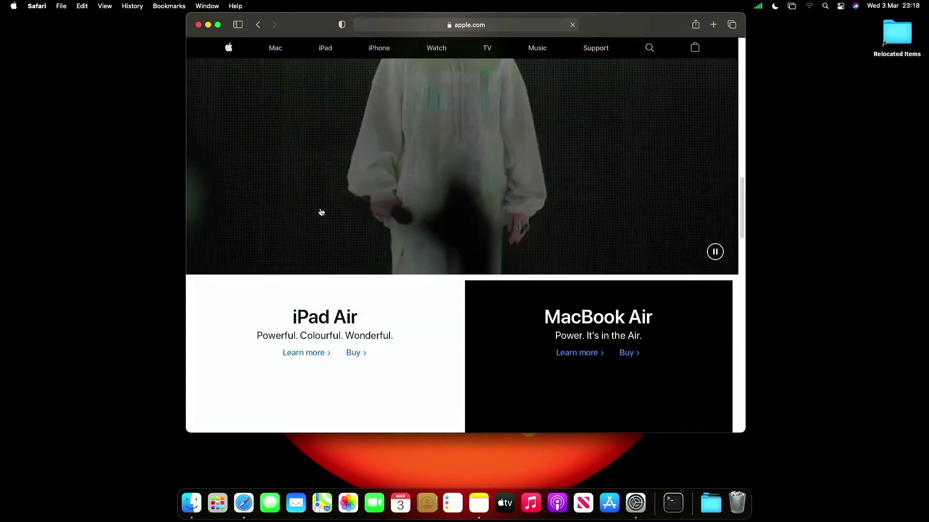
scroll(319, 211, "down", 20)
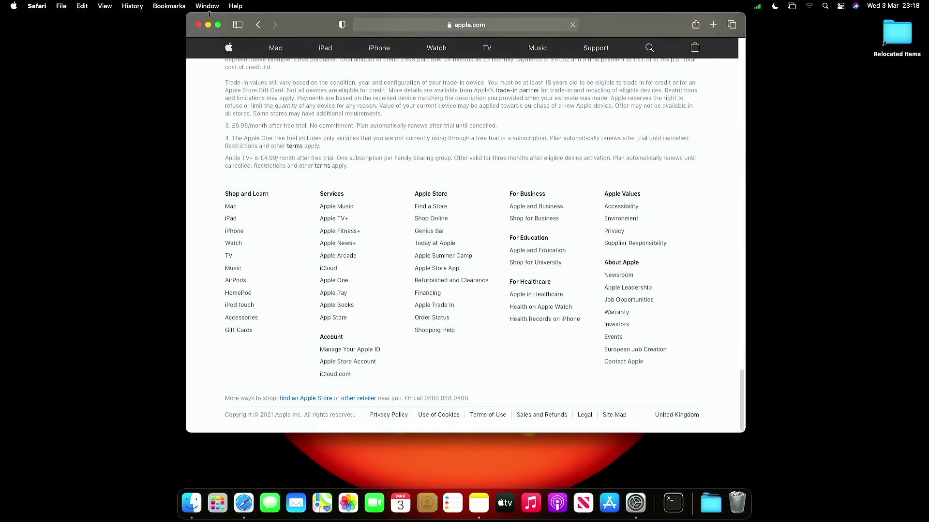
Close the Safari, Software Update and system overview windows to clear the desktop.
left_click(198, 25)
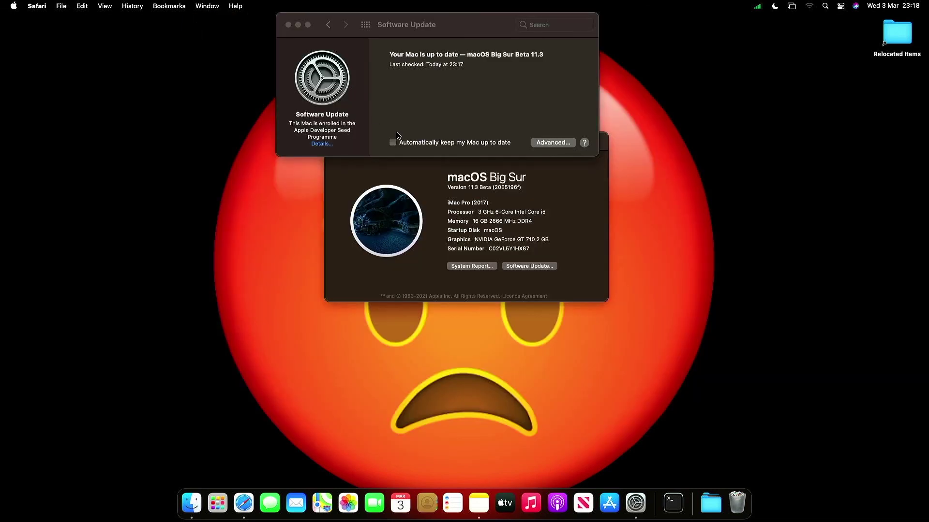
left_click(288, 25)
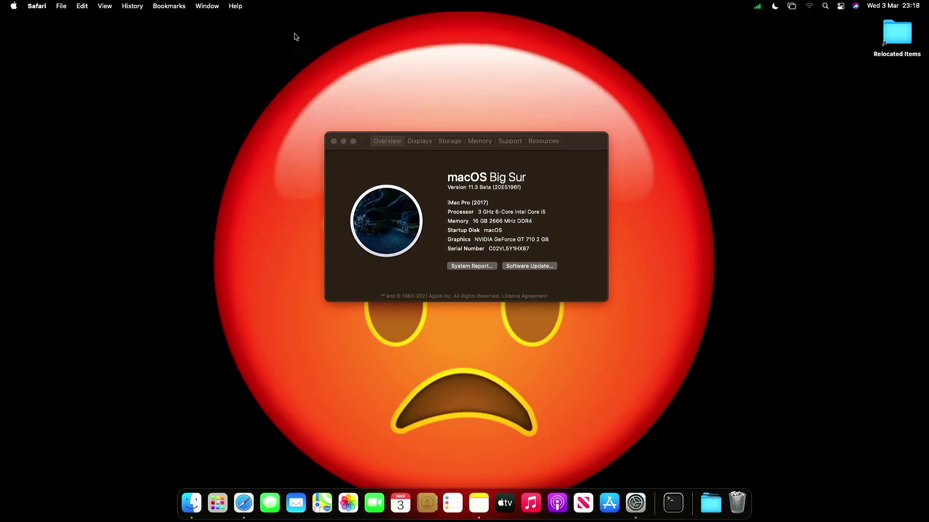
left_click(334, 142)
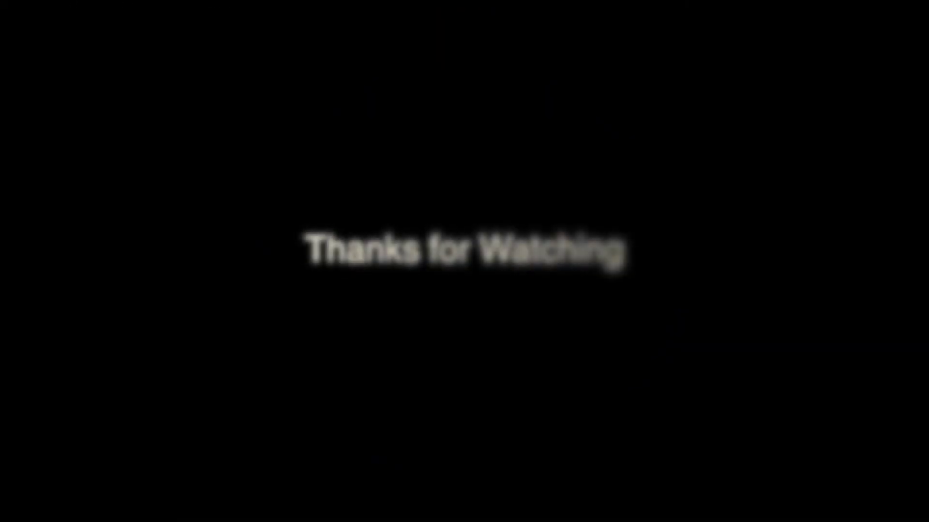